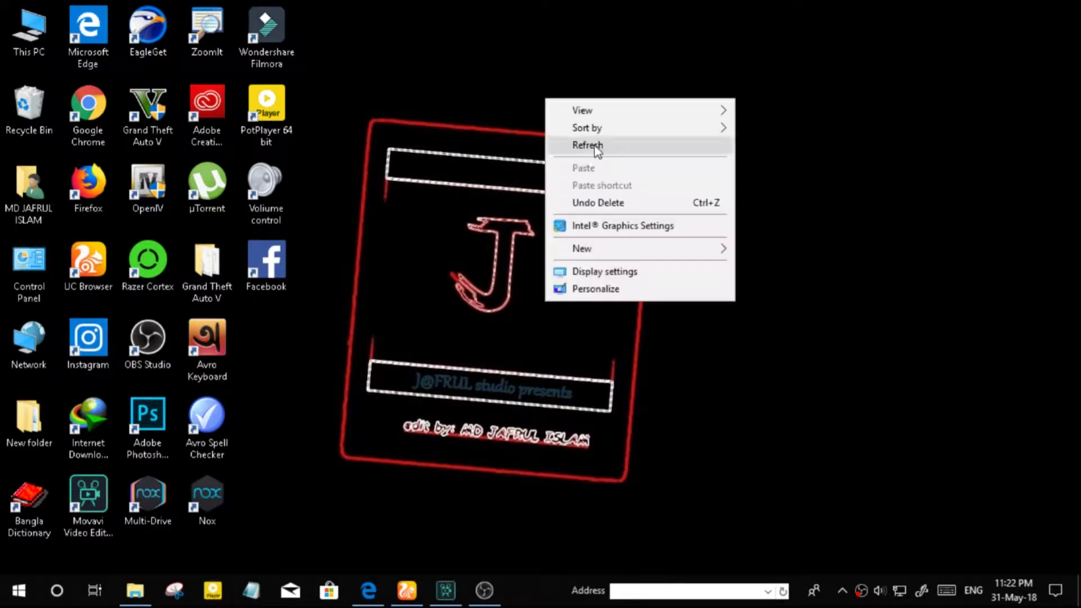
# Refresh the desktop, then select all desktop icons and clear the selection.
pyautogui.click(591, 145)
pyautogui.moveTo(2, 2); pyautogui.dragTo(1070, 571)
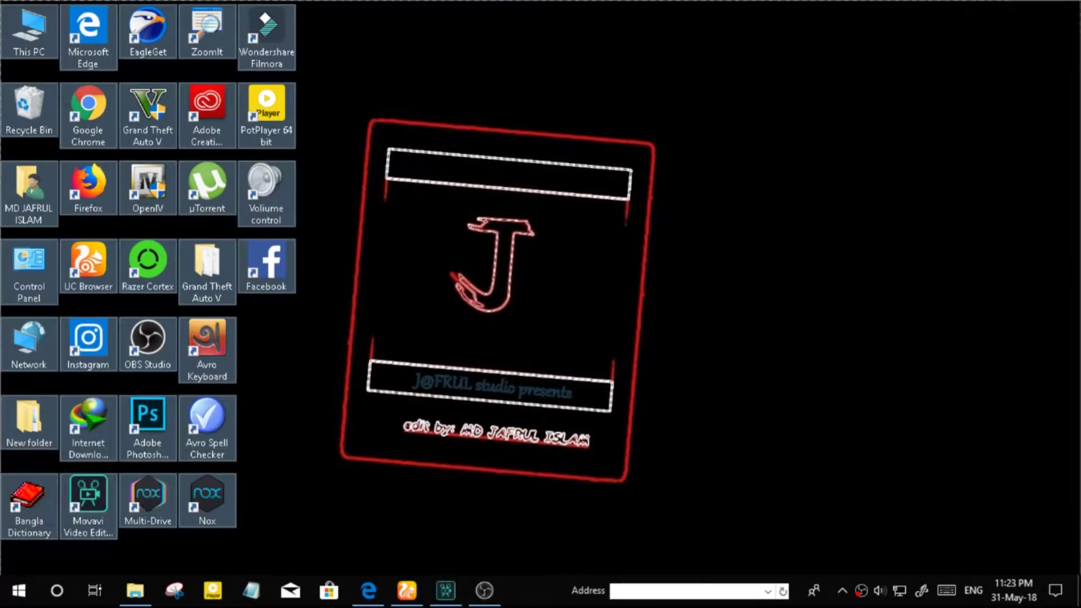
pyautogui.click(526, 327)
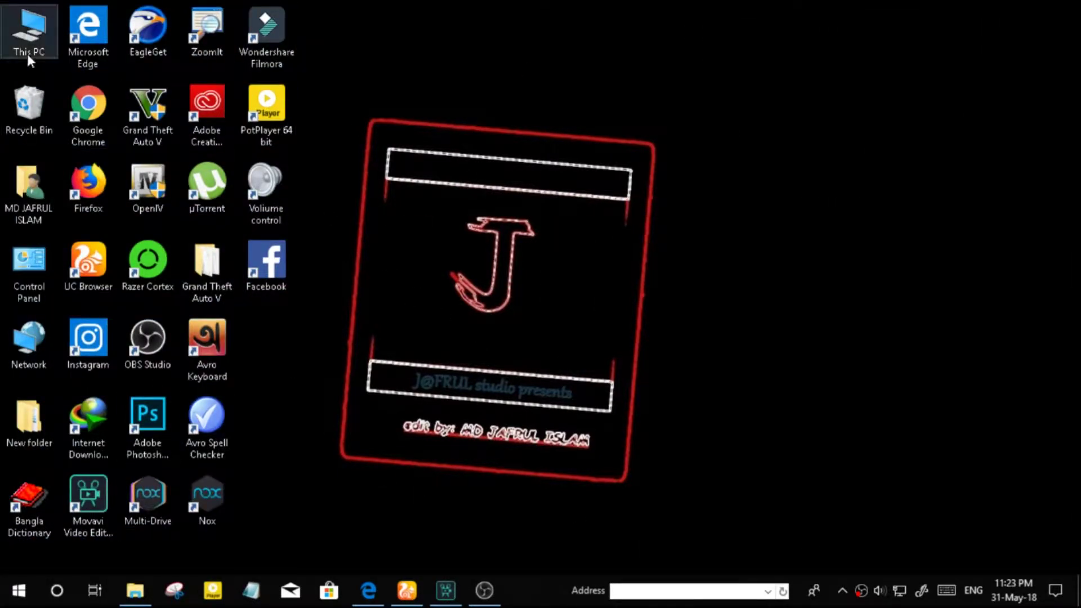
# Empty the Recycle Bin, confirming permanent deletion of the video file.
pyautogui.rightClick(27, 100)
pyautogui.click(114, 130)
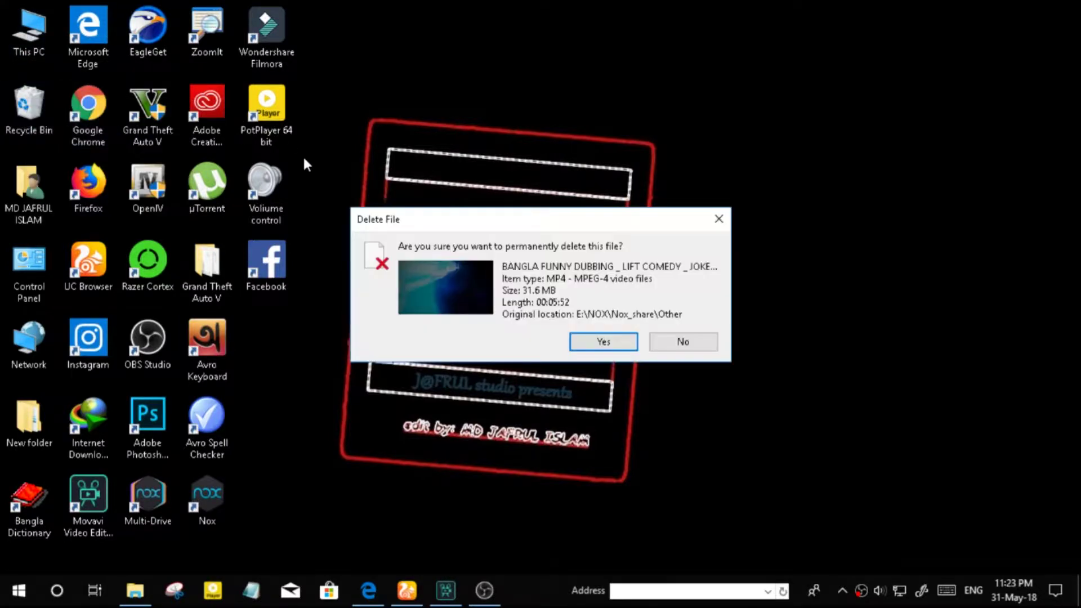
pyautogui.click(598, 340)
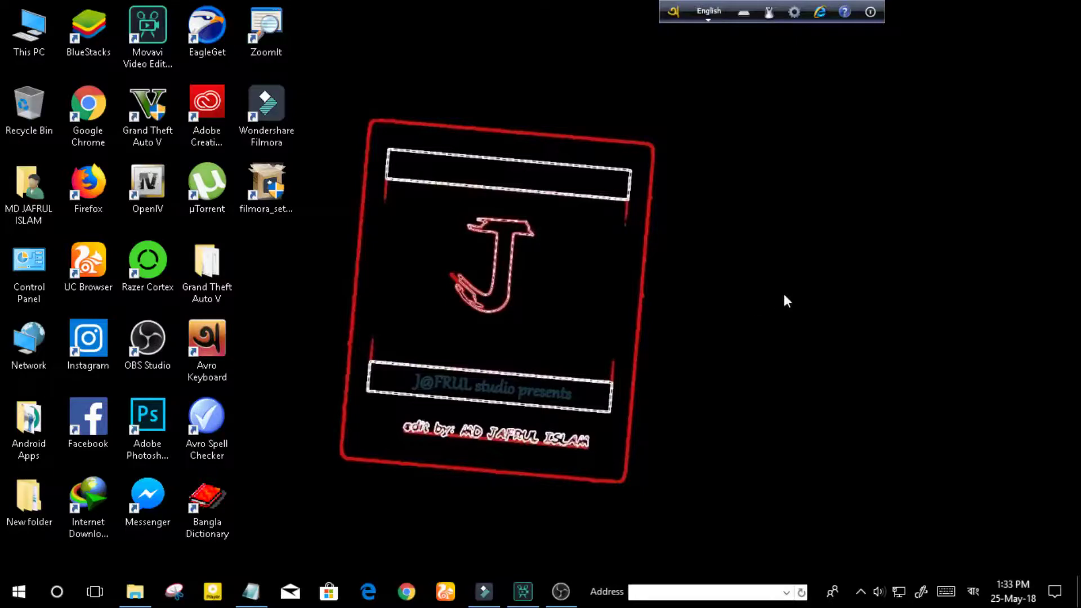
pyautogui.rightClick(785, 294)
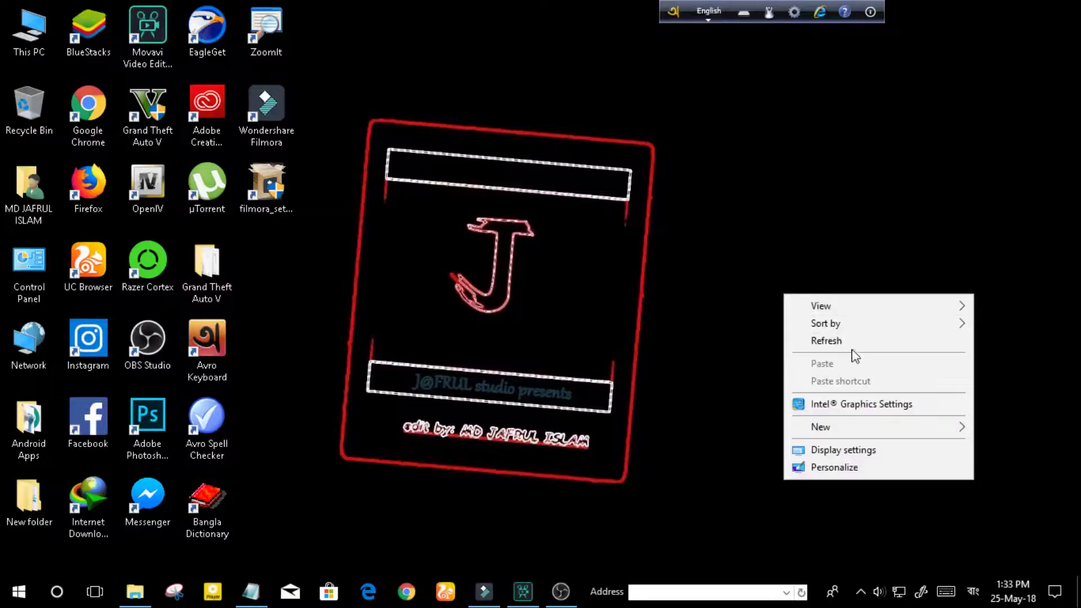
# Subscribe to the Learn BD channel and open its bell notification settings.
pyautogui.rightClick(722, 251)
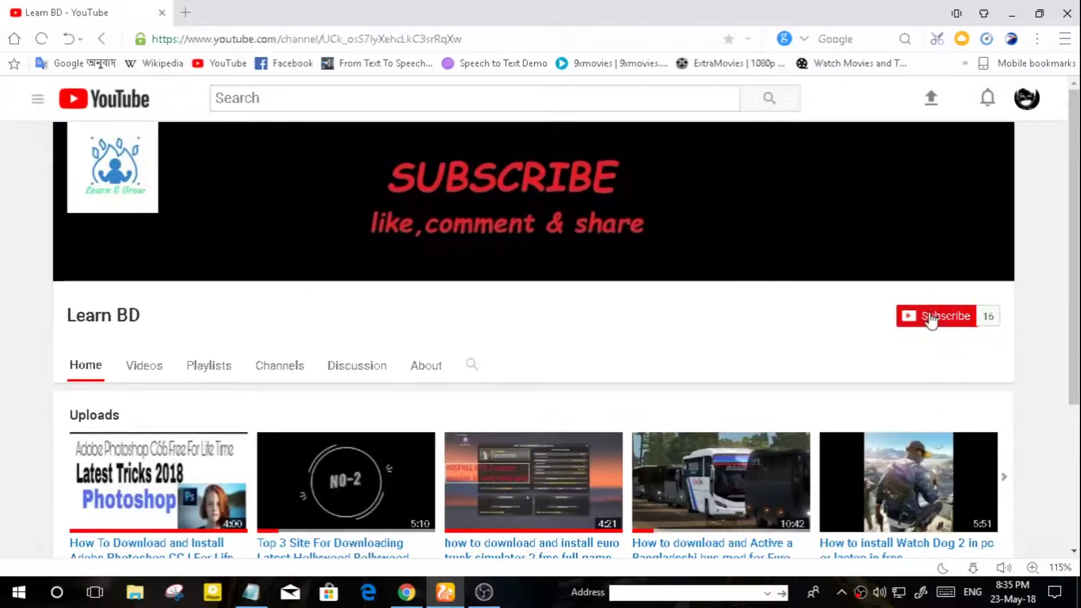
pyautogui.click(932, 317)
pyautogui.click(963, 317)
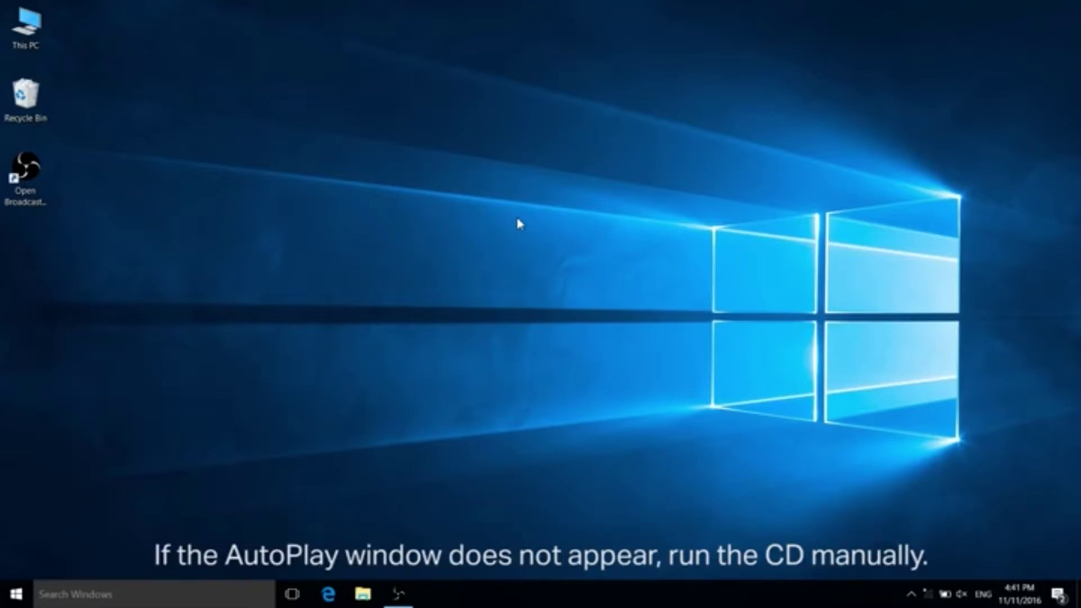
# Open CD Drive (F:) from This PC and launch its Autorun setup.
pyautogui.doubleClick(40, 40)
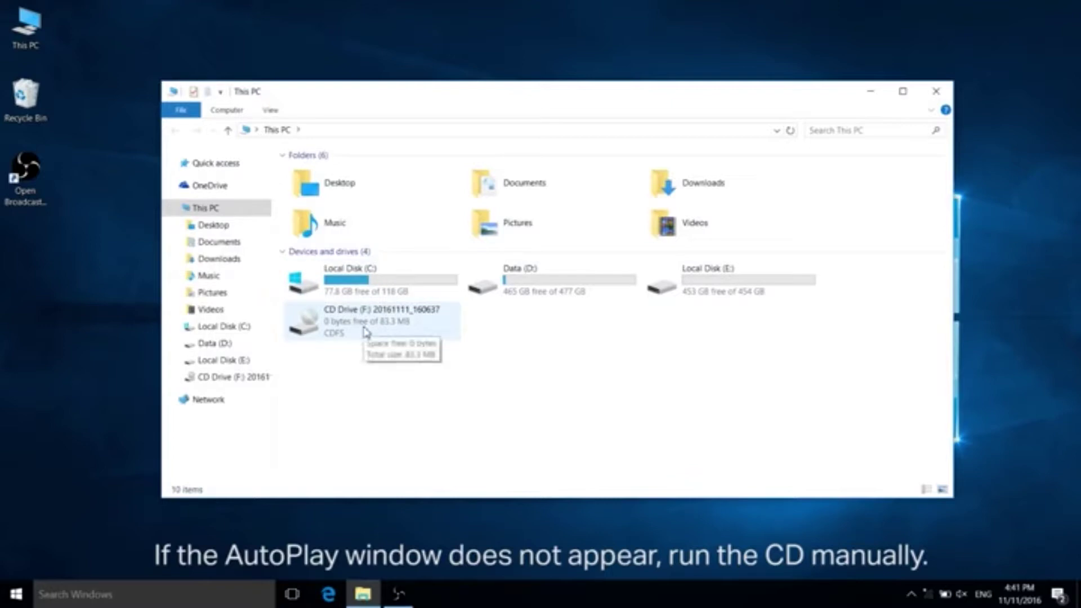
pyautogui.doubleClick(366, 332)
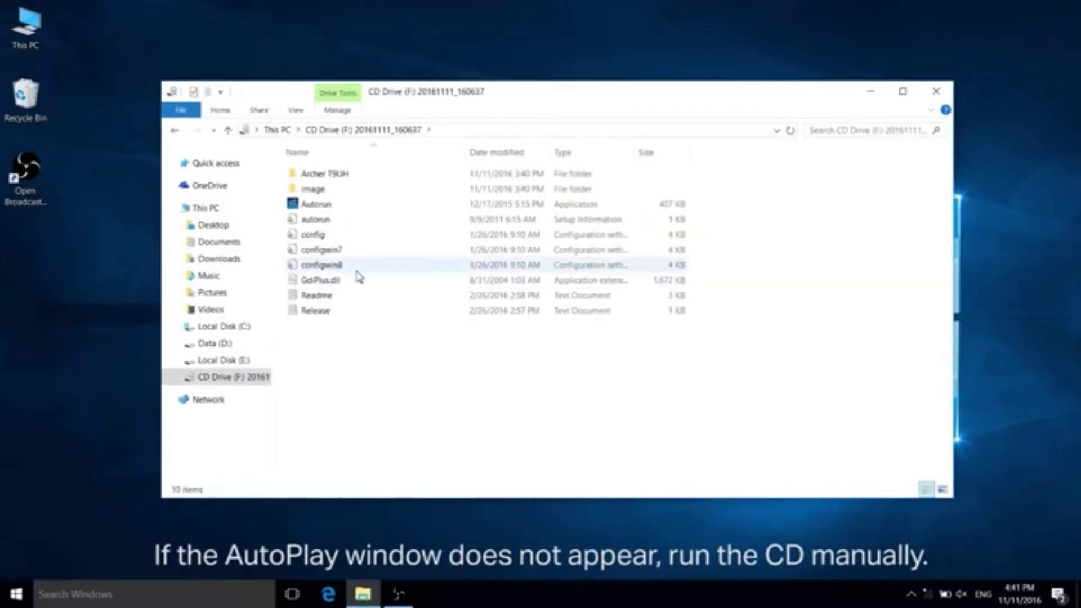
pyautogui.doubleClick(356, 207)
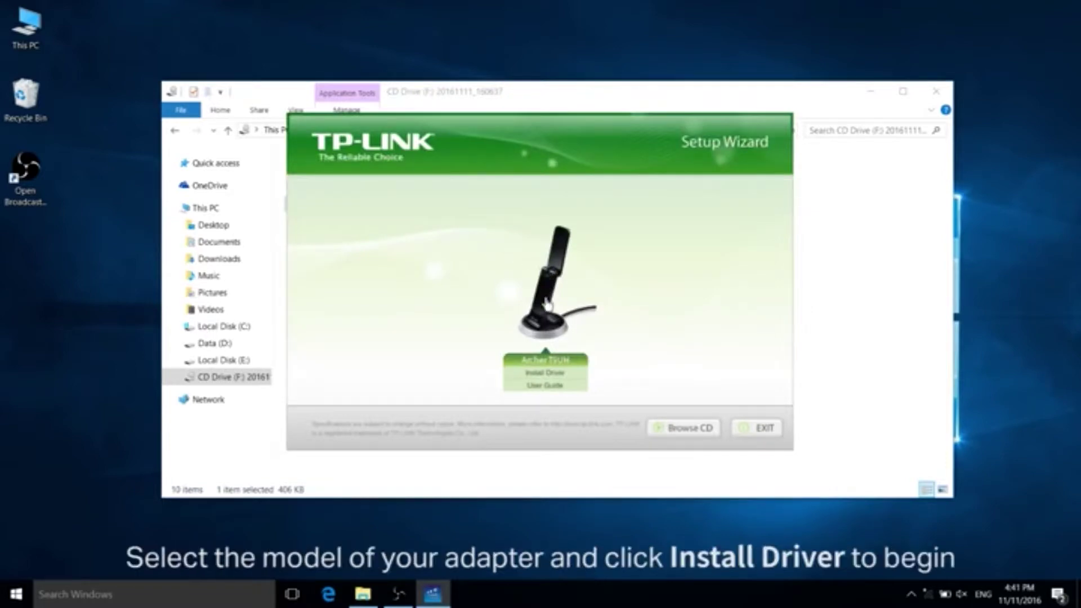
# Start the Archer T9UH driver install and advance past the InstallShield welcome screen.
pyautogui.click(550, 374)
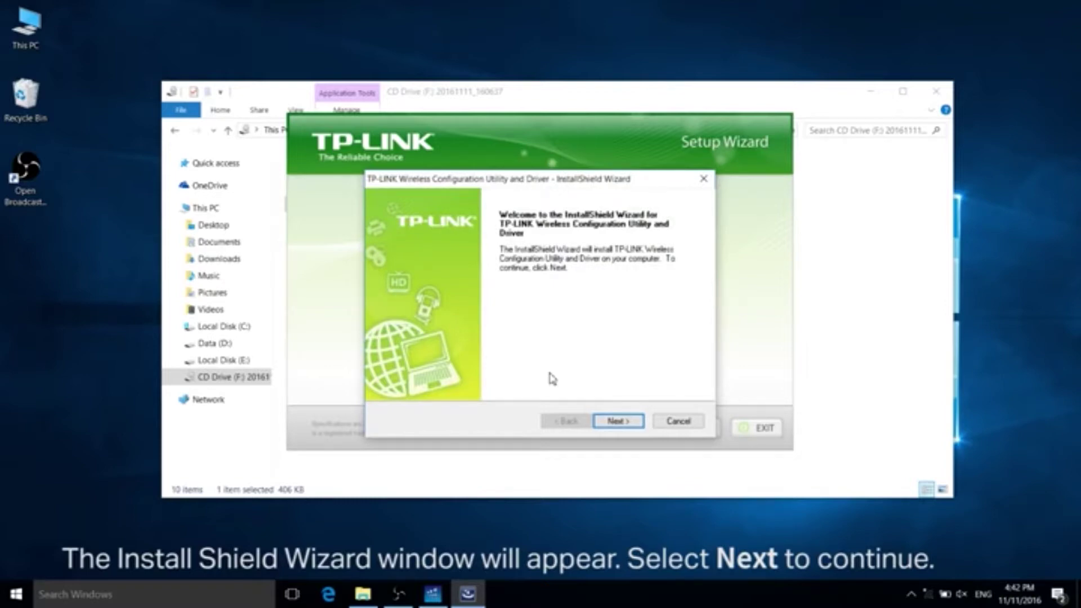
pyautogui.click(617, 422)
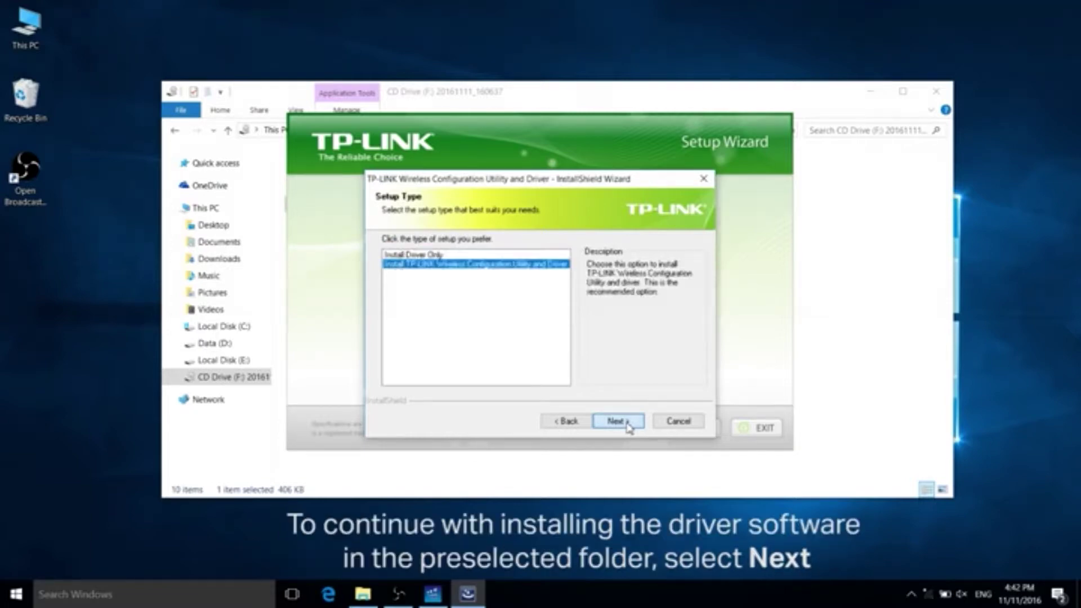
# Choose Install Driver Only, keep the default install folder, and begin installing.
pyautogui.click(618, 422)
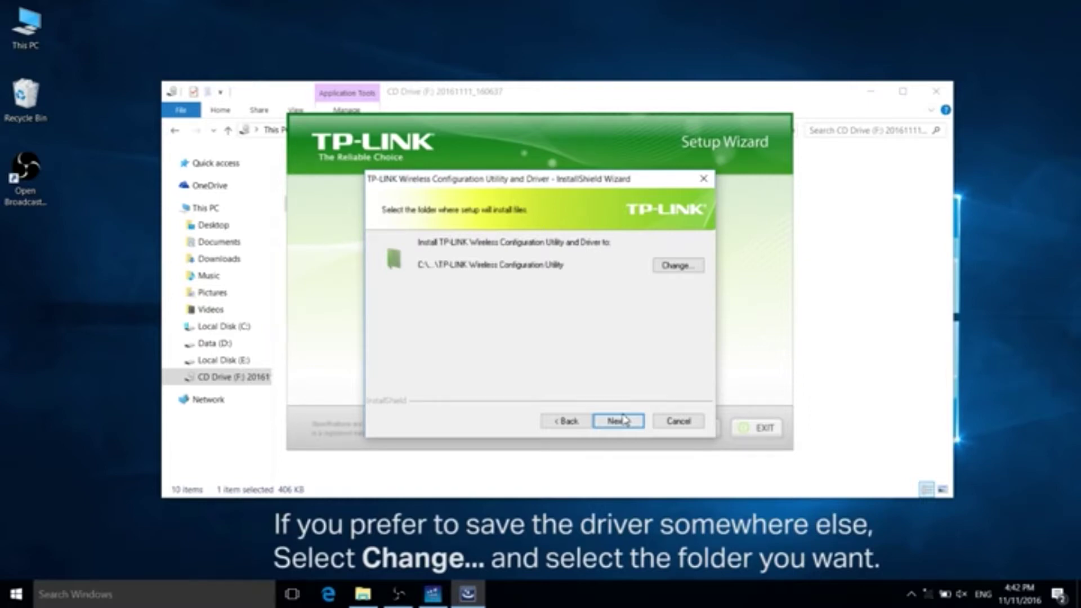
pyautogui.click(622, 421)
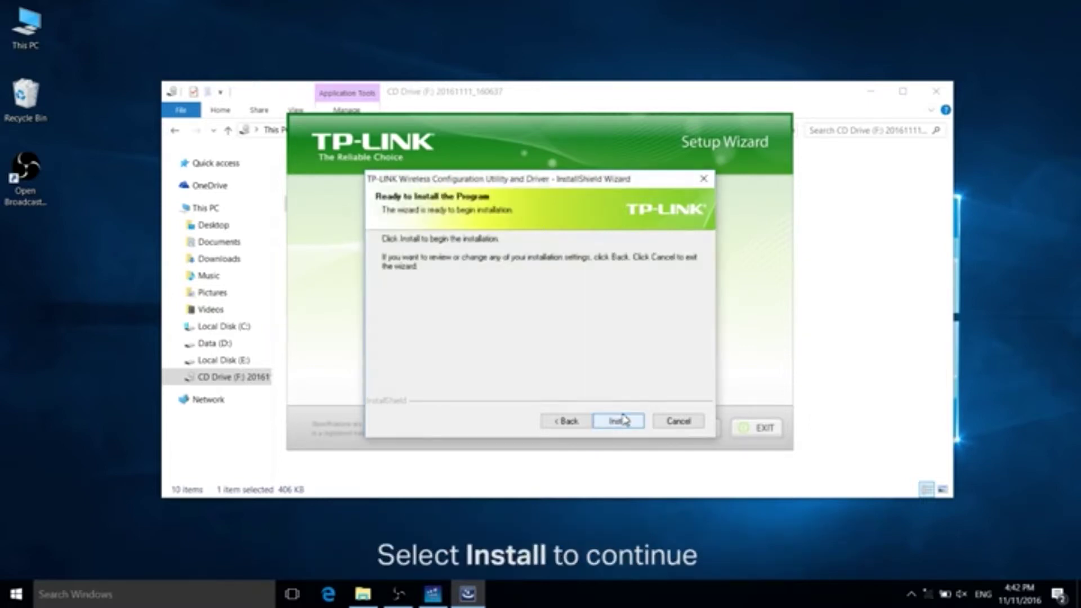
pyautogui.click(622, 421)
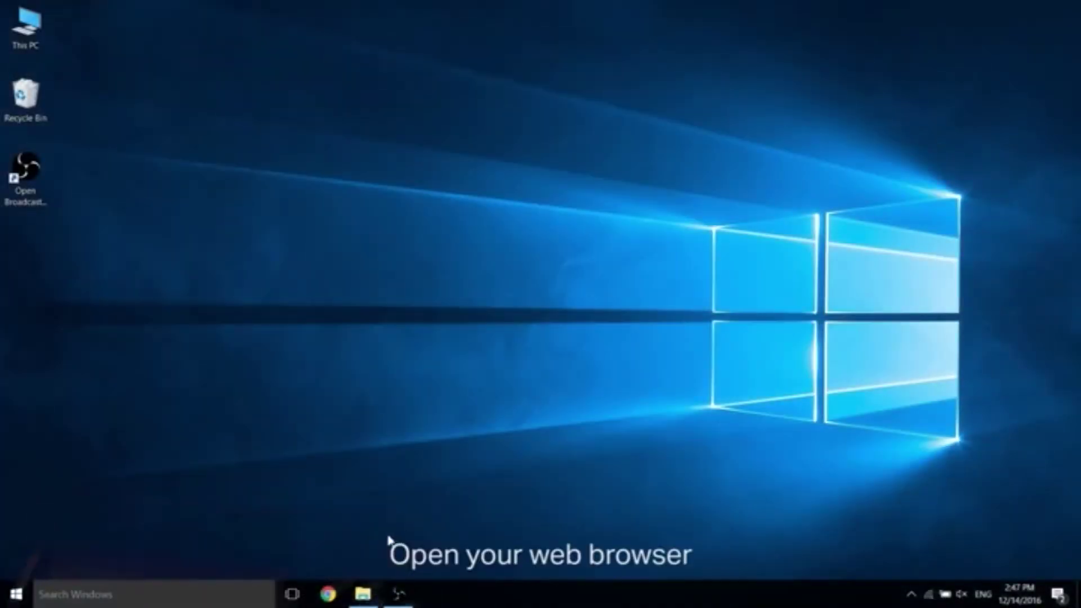
pyautogui.click(326, 595)
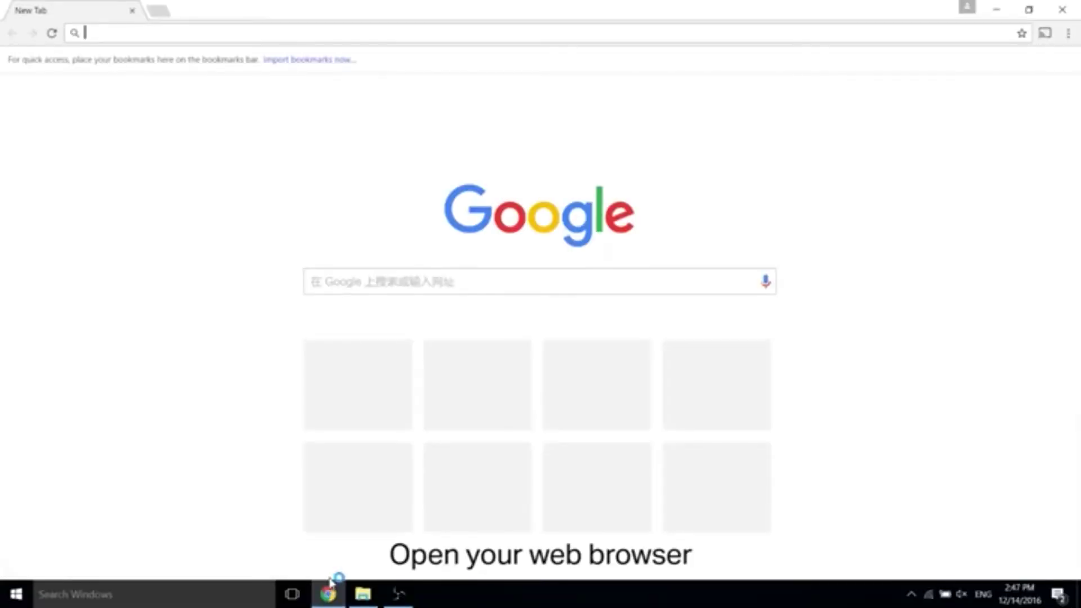
pyautogui.click(217, 31)
pyautogui.write('www.')
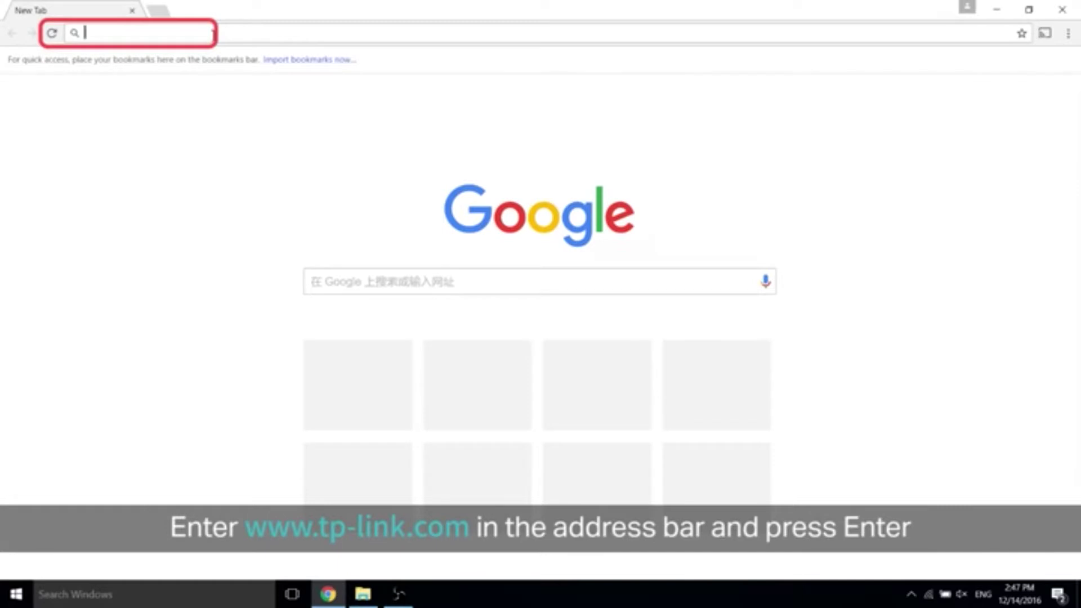
pyautogui.write('t')
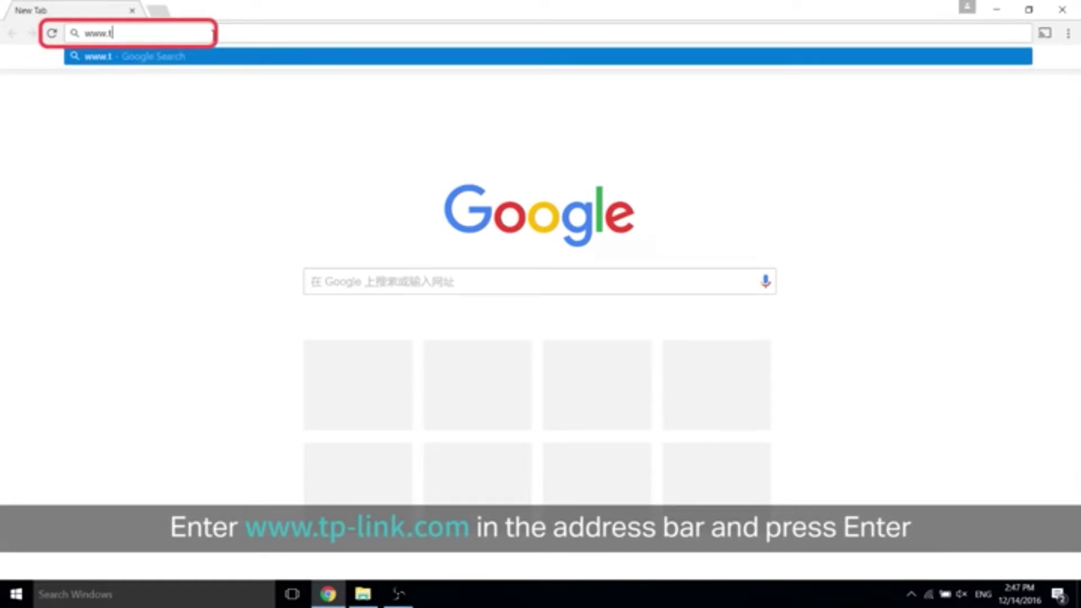
pyautogui.write('p-link.com/en')
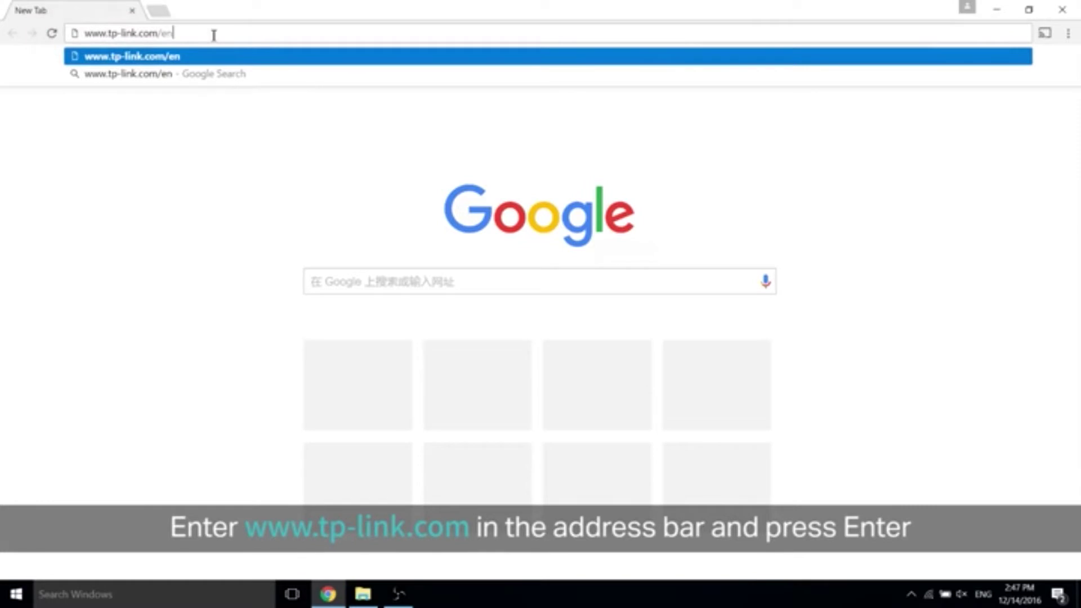
pyautogui.press('Return')
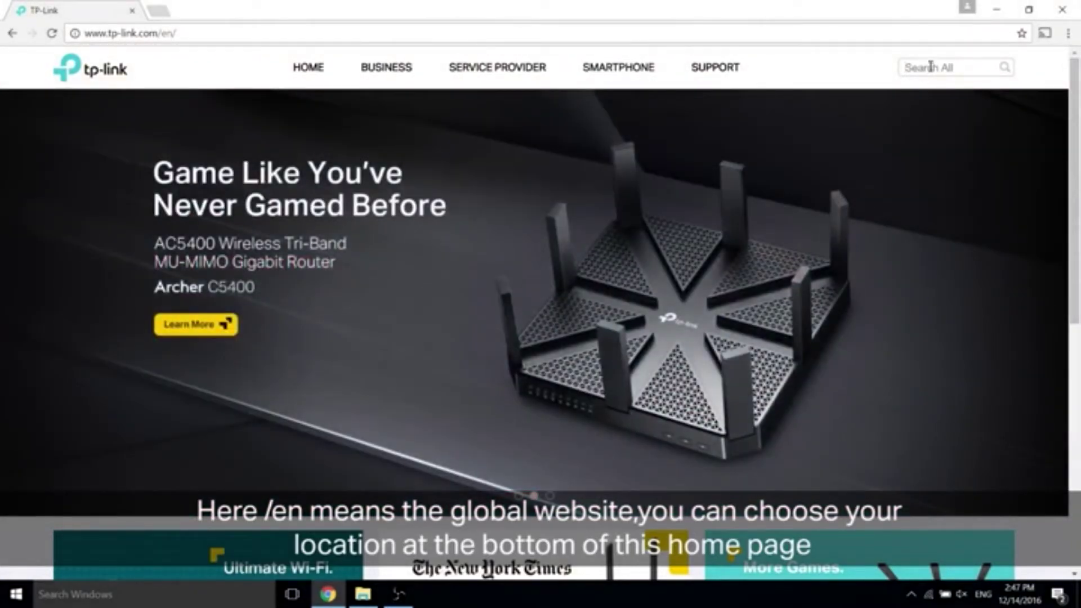
# Search the TP-Link site for T9UH.
pyautogui.write('T9UH')
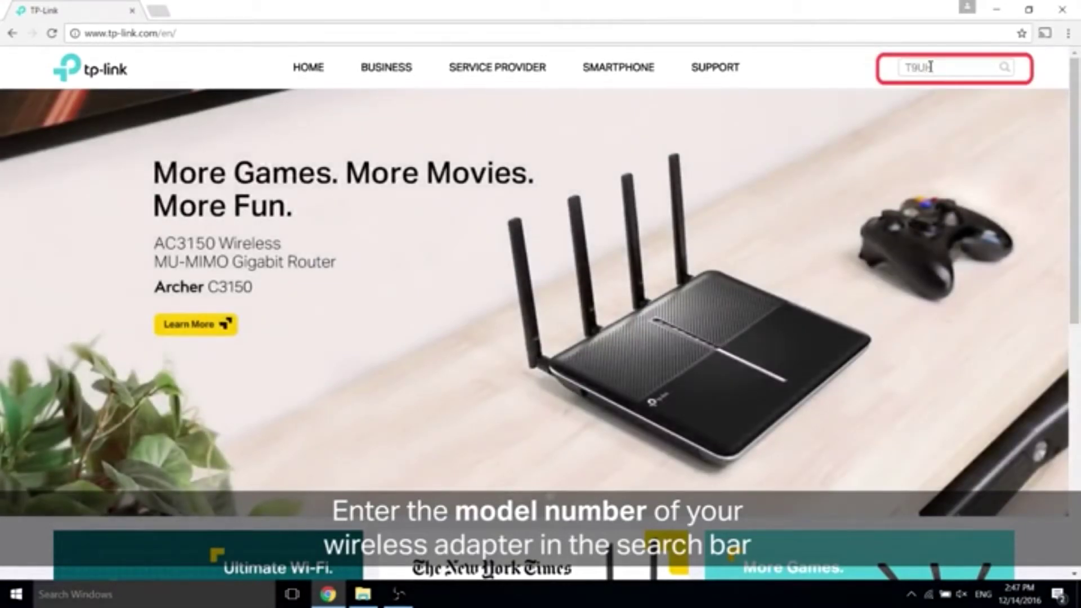
pyautogui.press('Return')
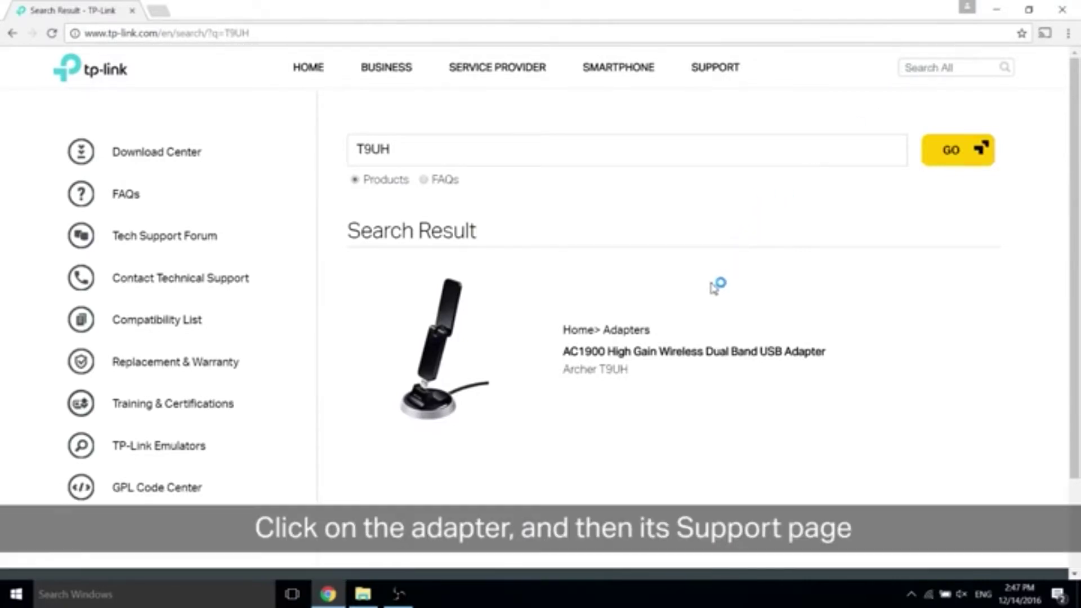
# Open the Archer T9UH product page and then its Support download page.
pyautogui.click(455, 361)
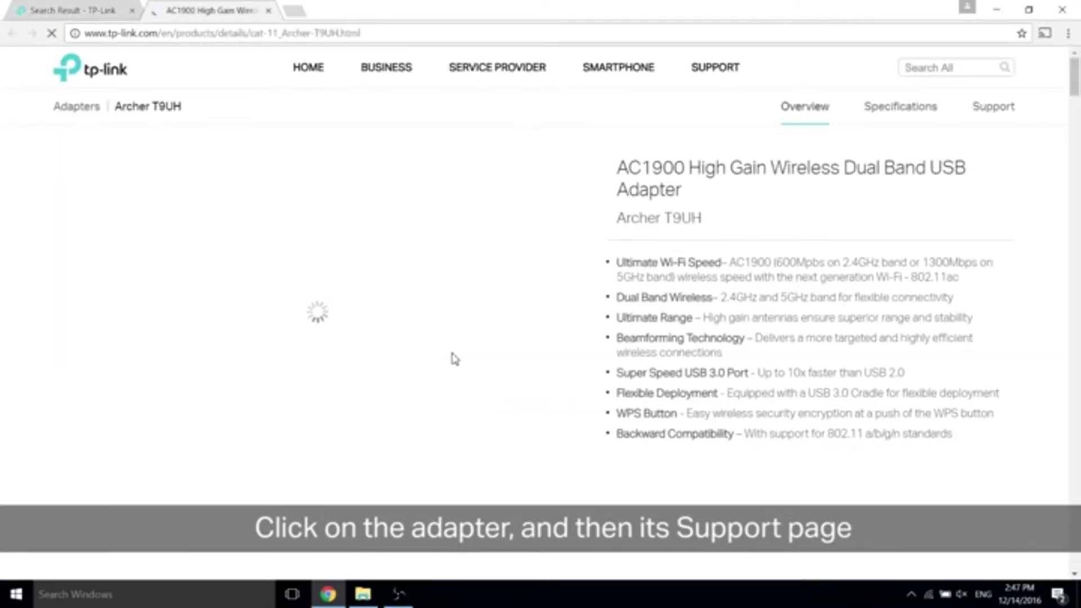
pyautogui.click(990, 115)
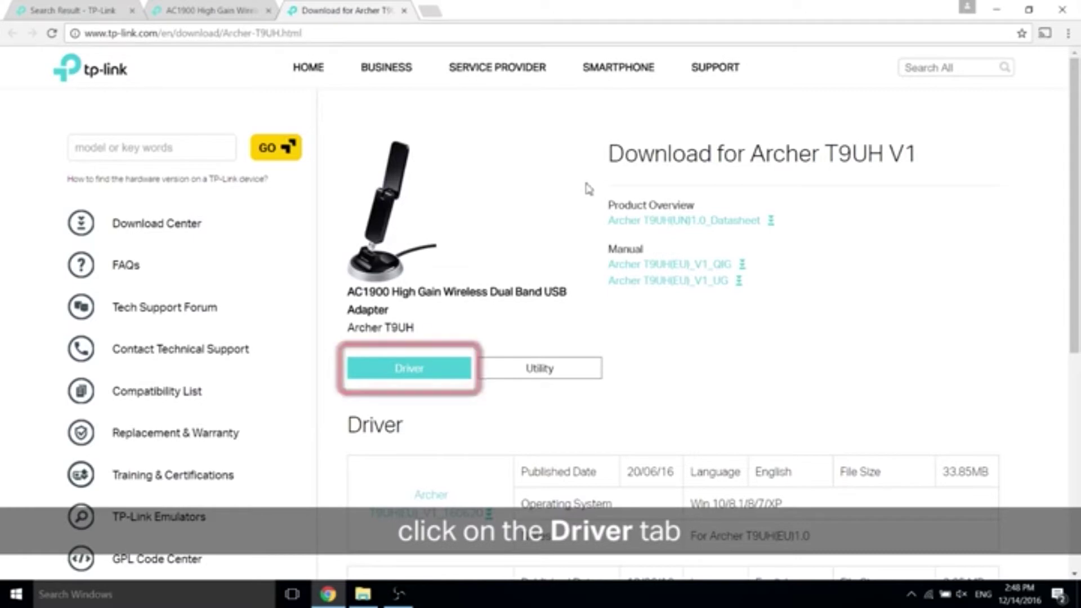
# Download the Archer_T9UH(EU)_V1_160620.zip Windows driver from the Driver table.
pyautogui.scroll(-1, 676, 348)
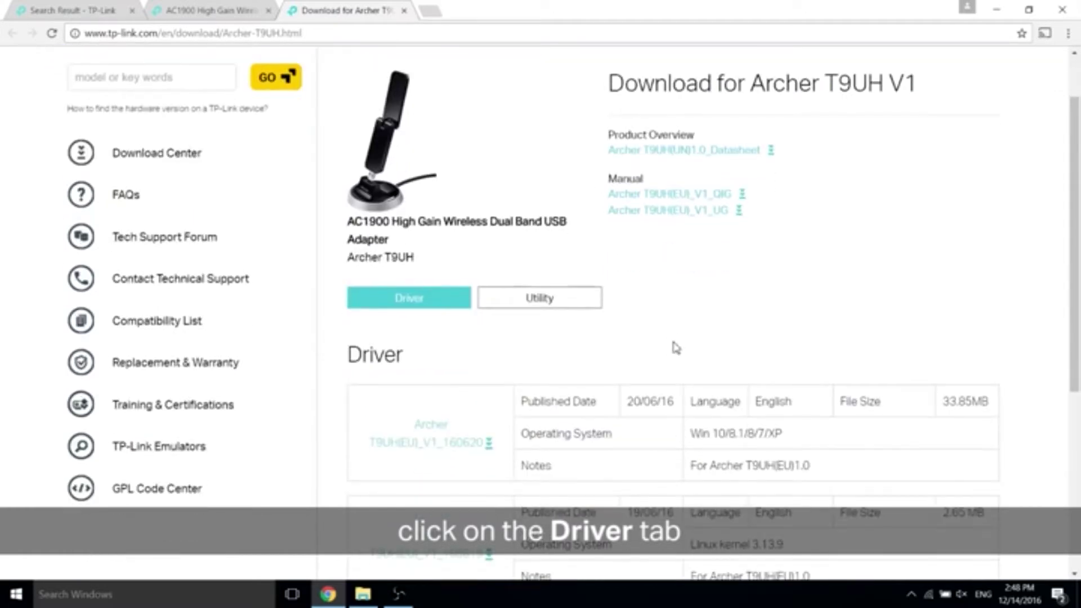
pyautogui.scroll(-1, 671, 346)
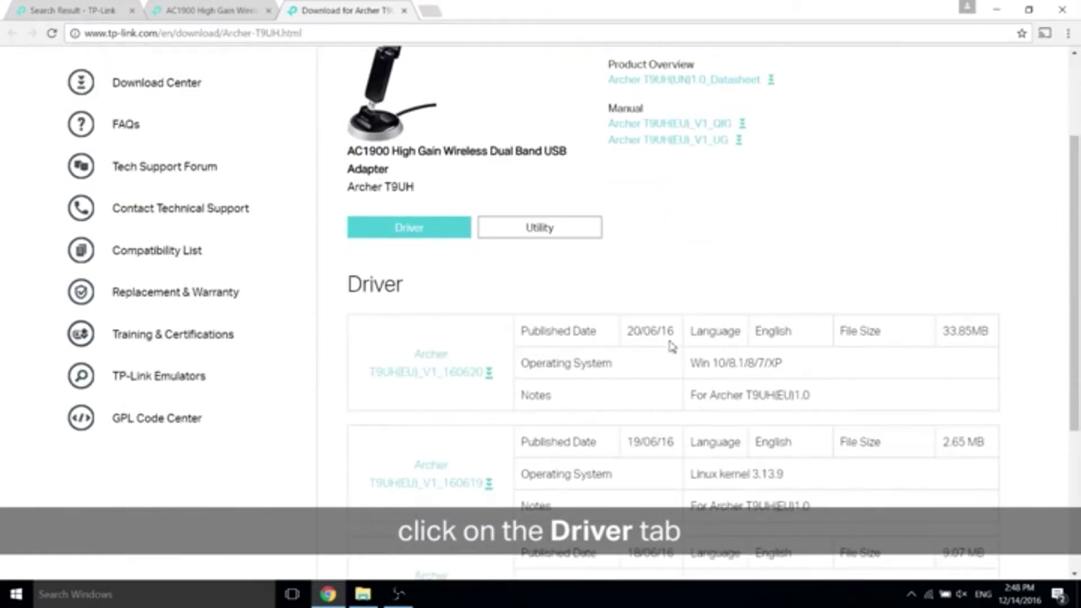
pyautogui.scroll(-1, 669, 343)
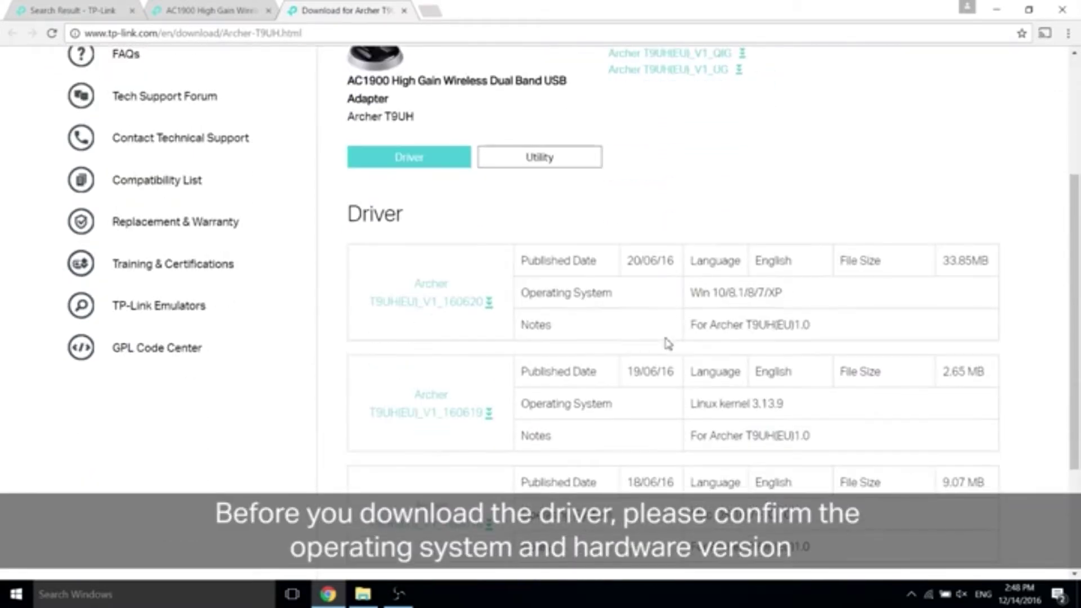
pyautogui.click(426, 307)
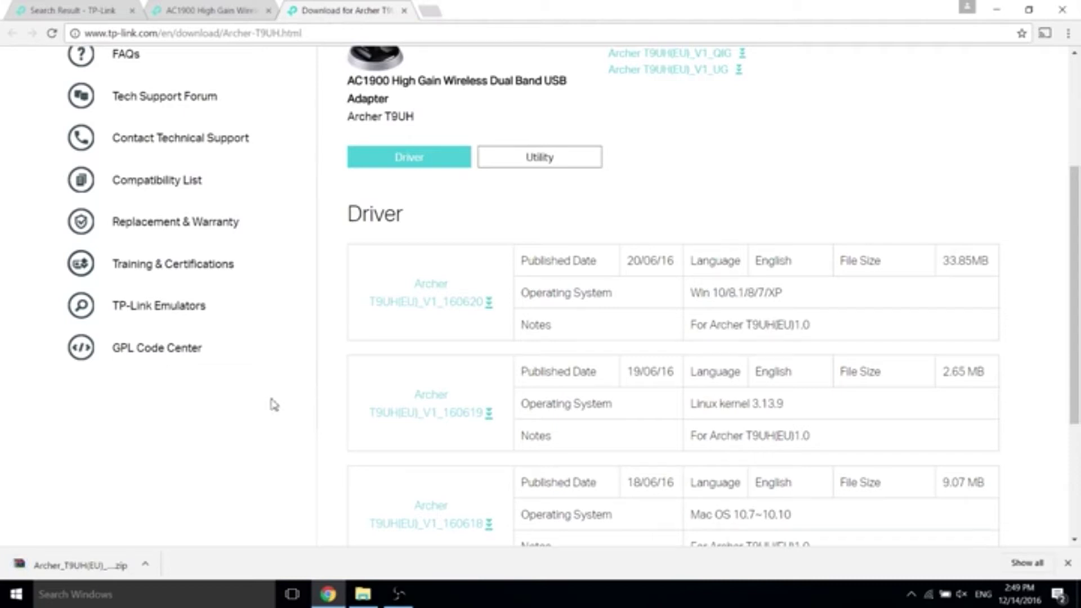
# Show the downloaded driver zip in its folder and extract it there with WinRAR.
pyautogui.click(144, 568)
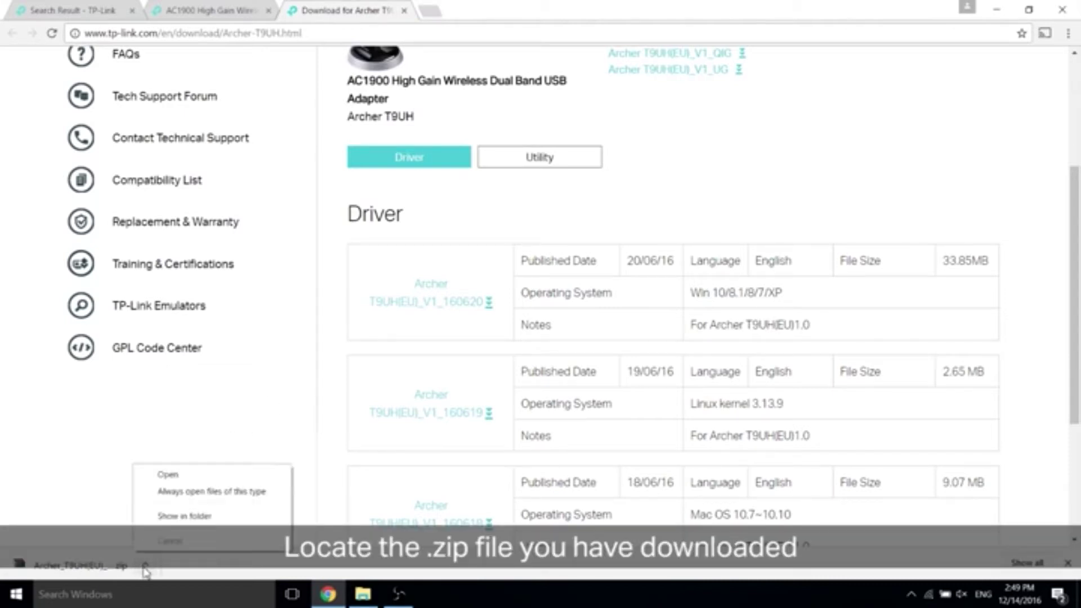
pyautogui.click(240, 523)
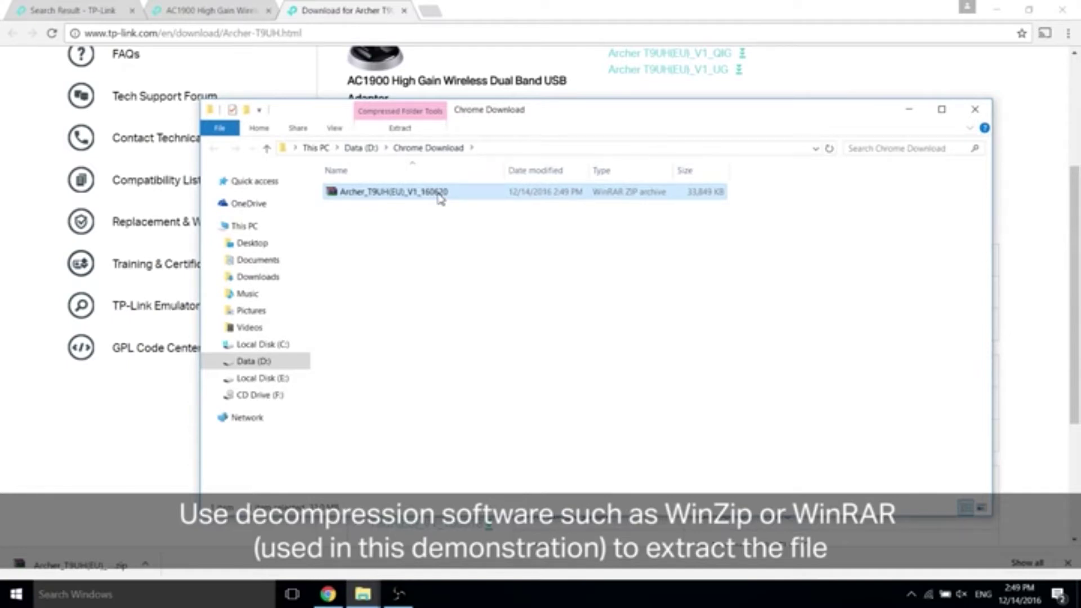
pyautogui.rightClick(439, 198)
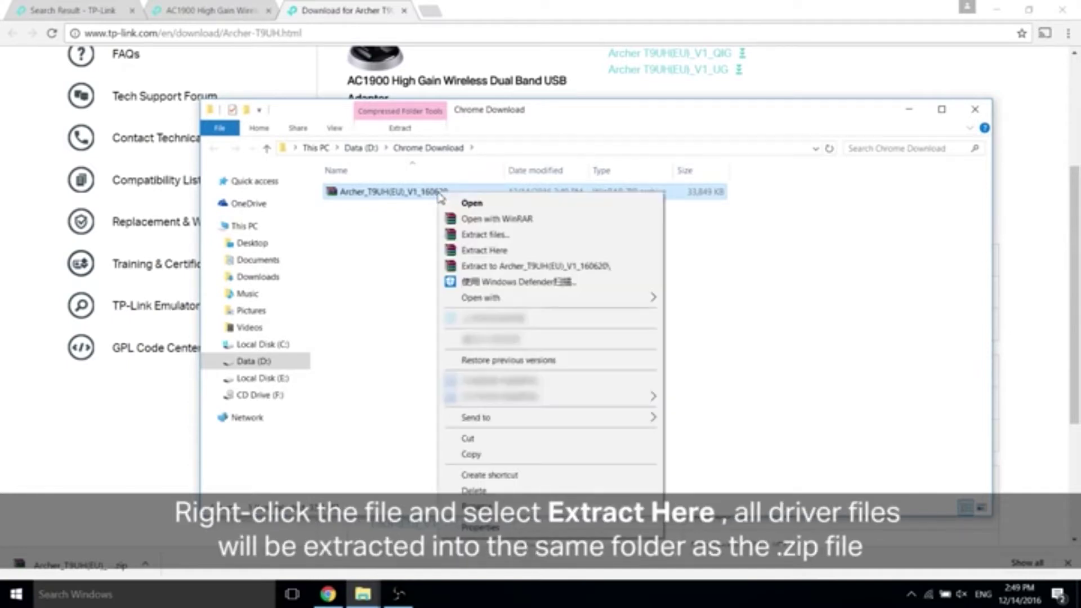
pyautogui.click(483, 255)
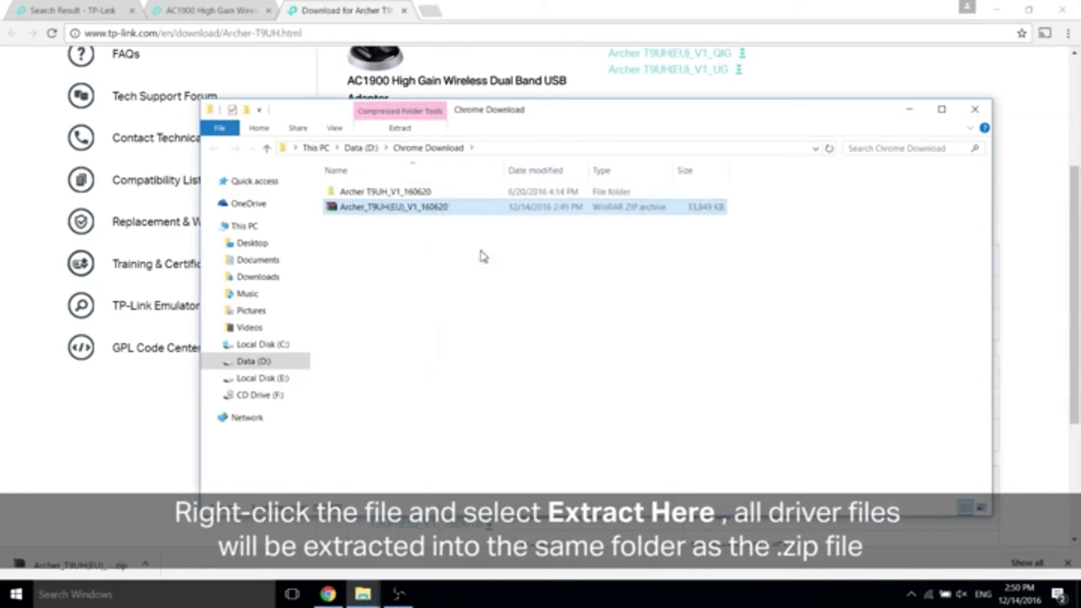
# Open the extracted Archer T9UH_V1_160620 folder and run Setup.exe to install the driver.
pyautogui.doubleClick(423, 192)
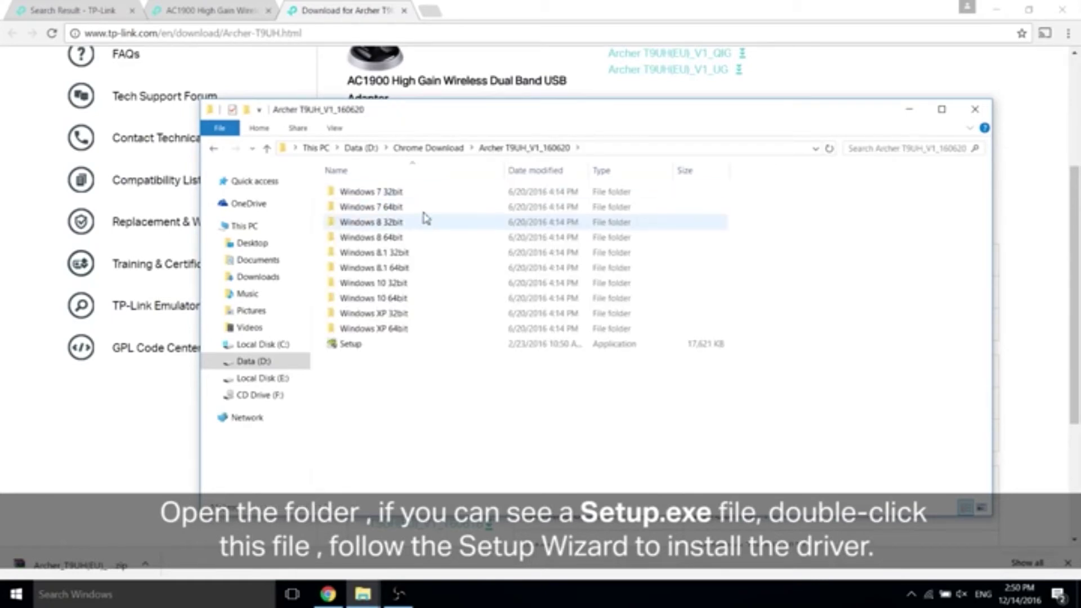
pyautogui.doubleClick(376, 346)
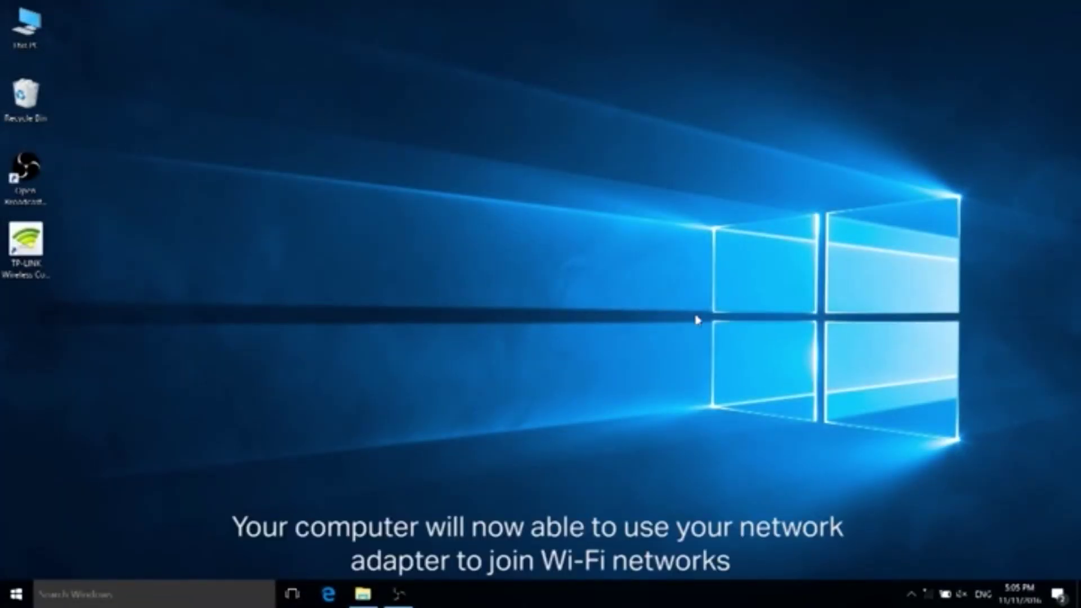
# Join the secured 7200 5G Wi-Fi network by submitting its security key.
pyautogui.click(928, 595)
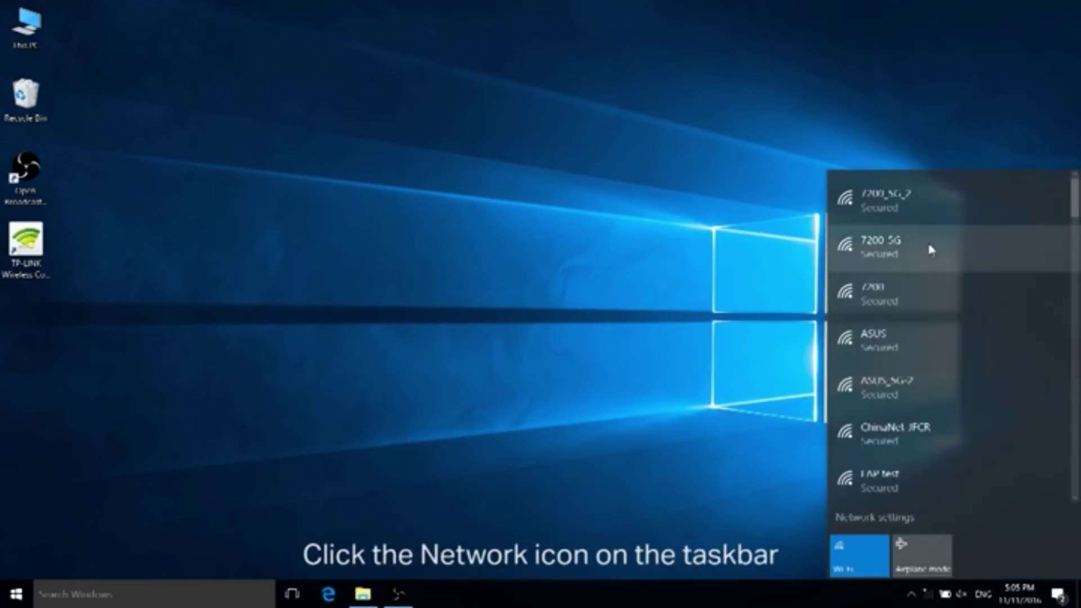
pyautogui.click(930, 249)
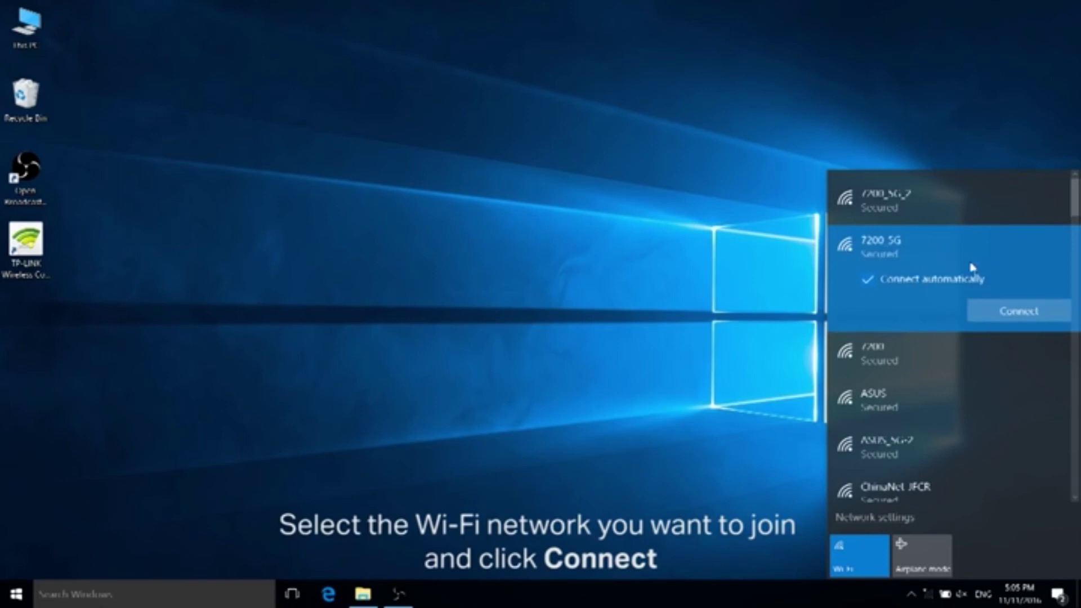
pyautogui.click(1023, 315)
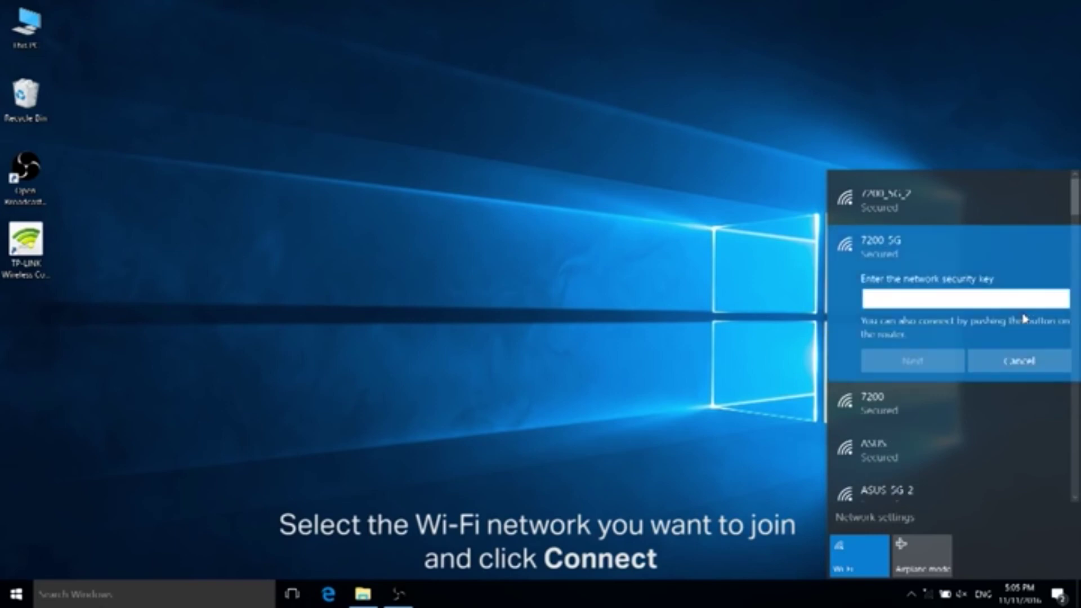
pyautogui.write('*******')
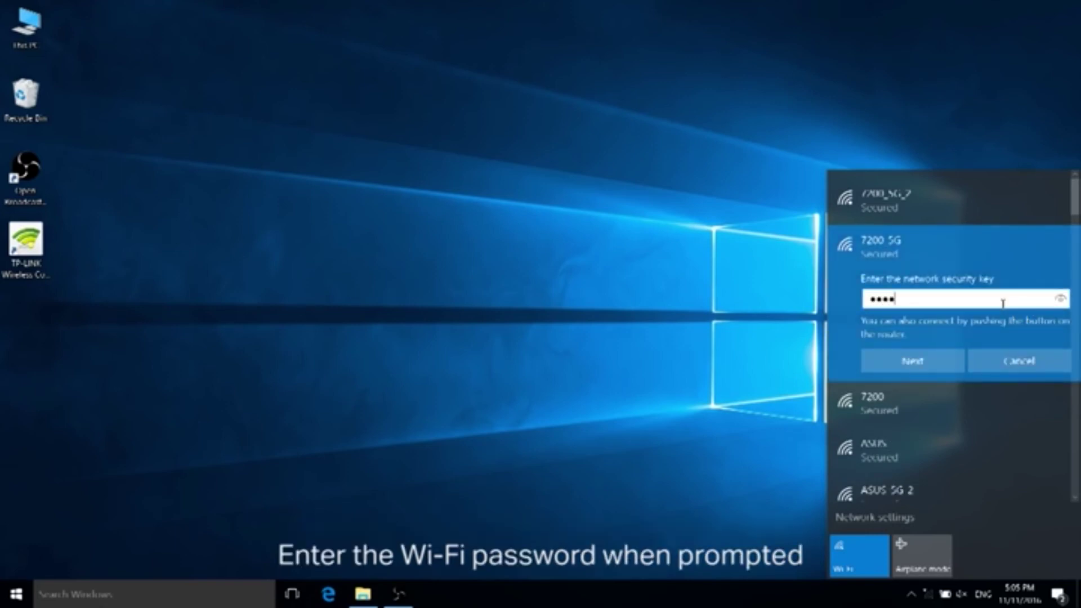
pyautogui.write('**')
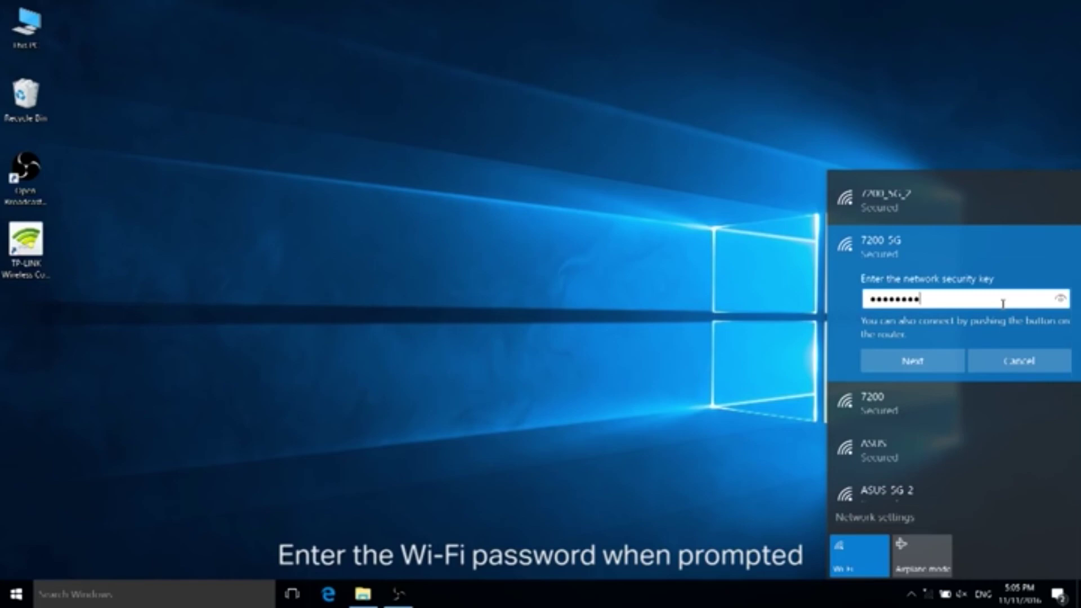
pyautogui.click(952, 367)
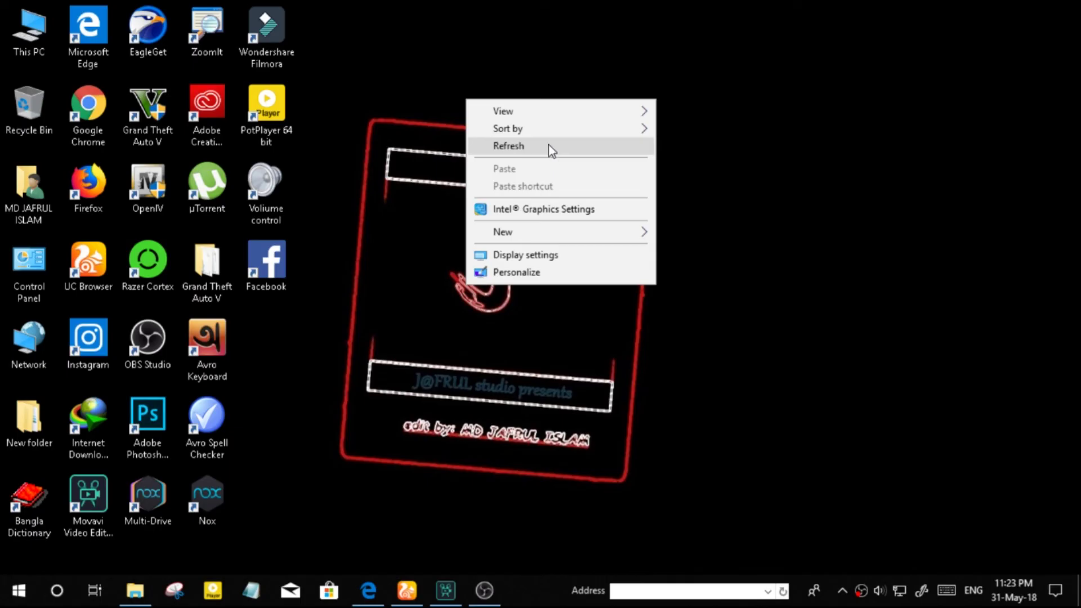
pyautogui.click(548, 144)
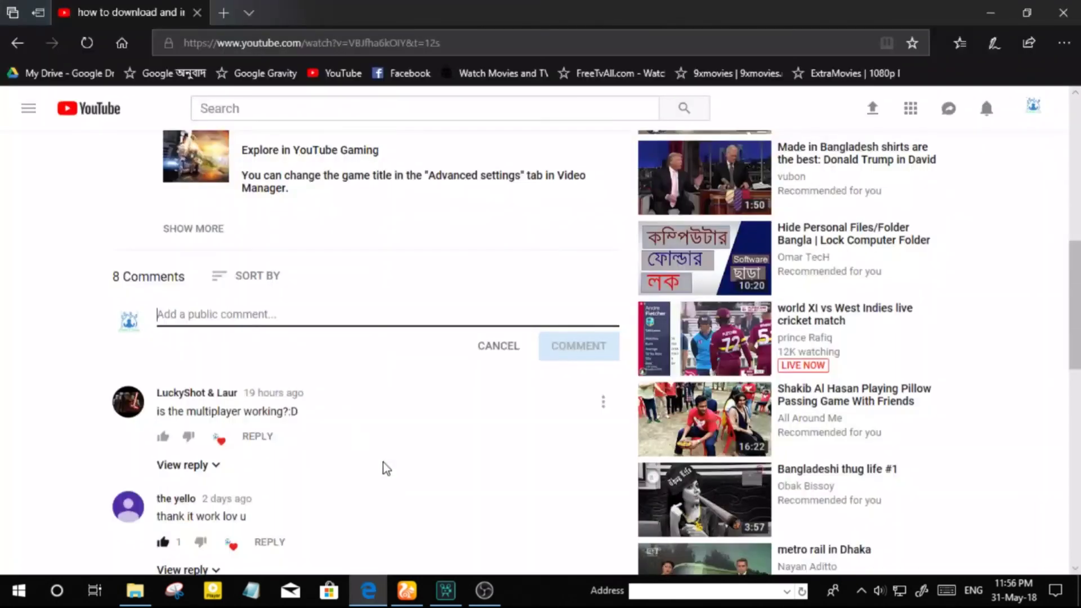
# Type the comment 'I am having problem to install the sowf' under the video.
pyautogui.write('I am having ')
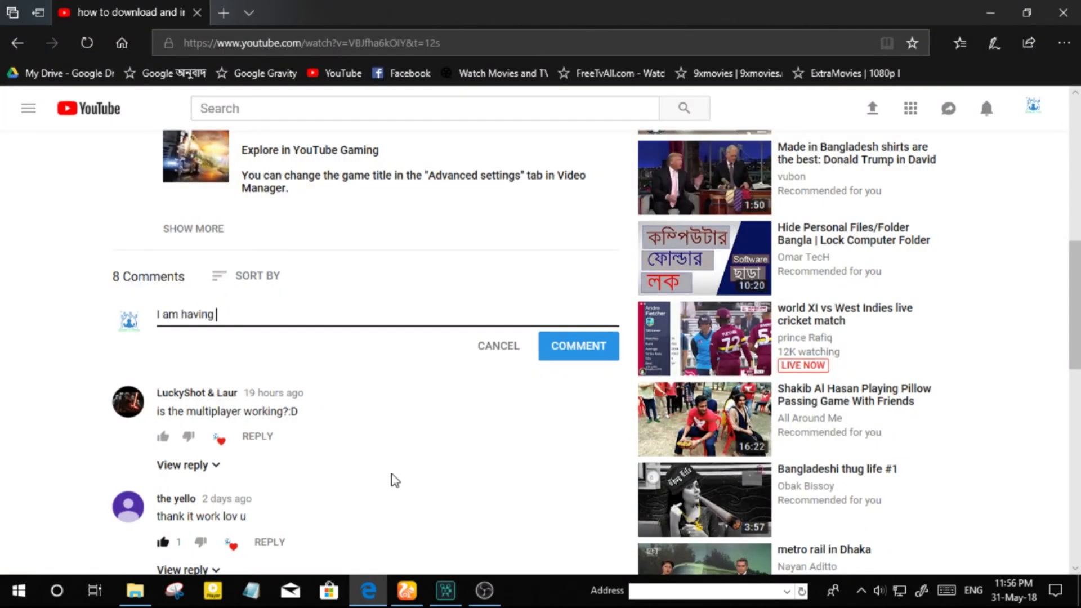
pyautogui.write('problem to install the sowf')
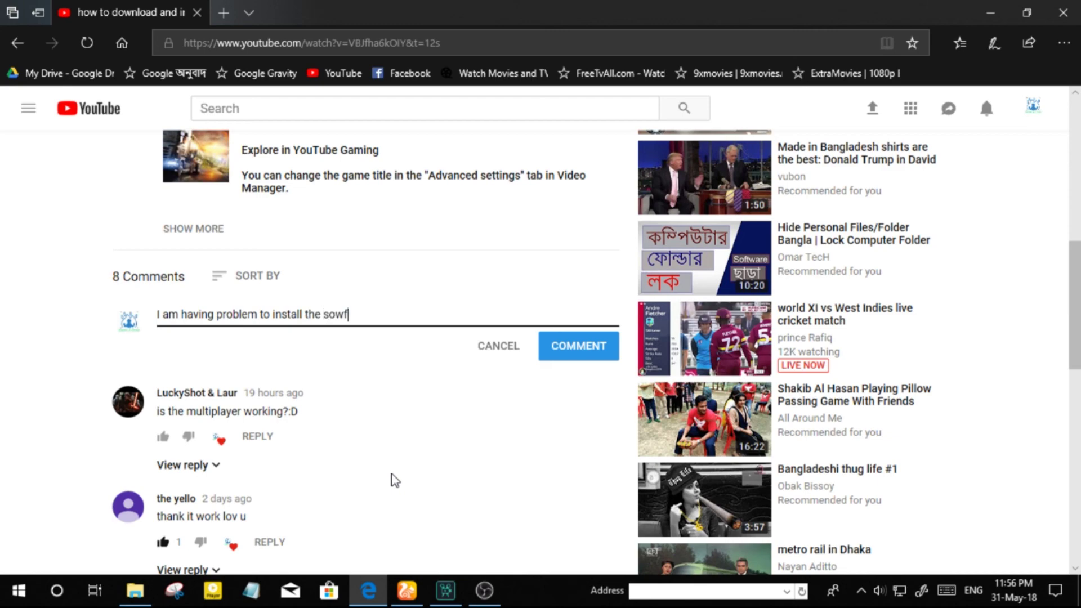